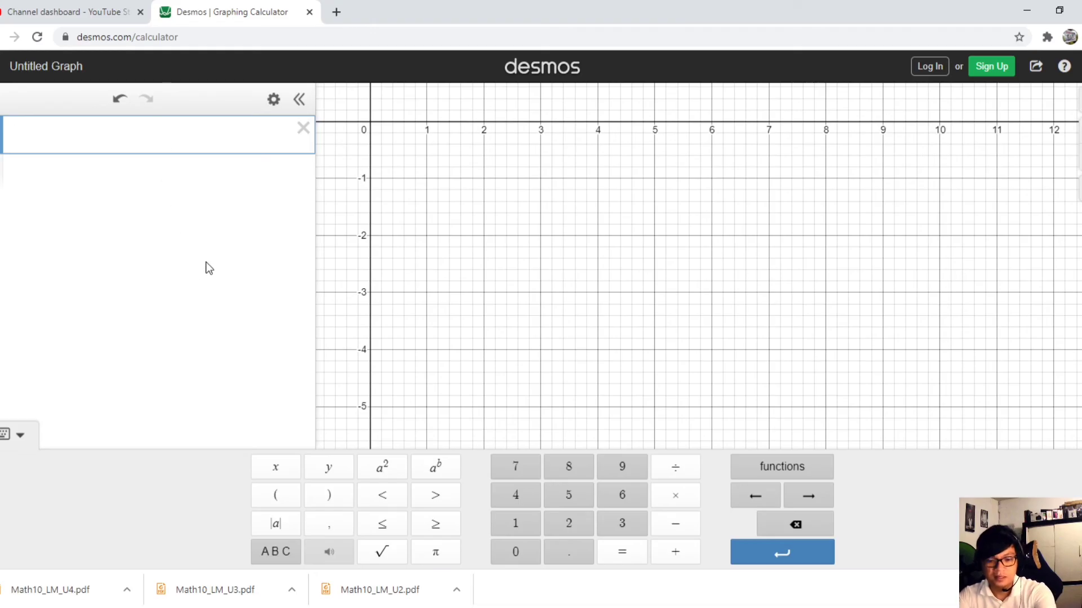
Start the first expression as y = (2x + 3).
{"action": "type", "text": "y"}
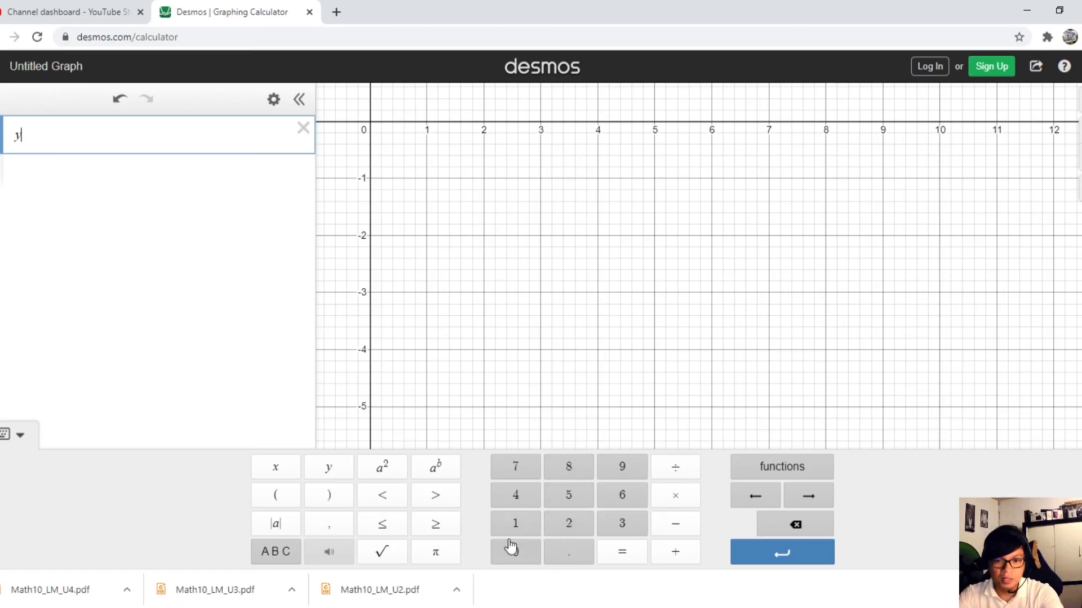
{"action": "left_click", "coordinate": [632, 557]}
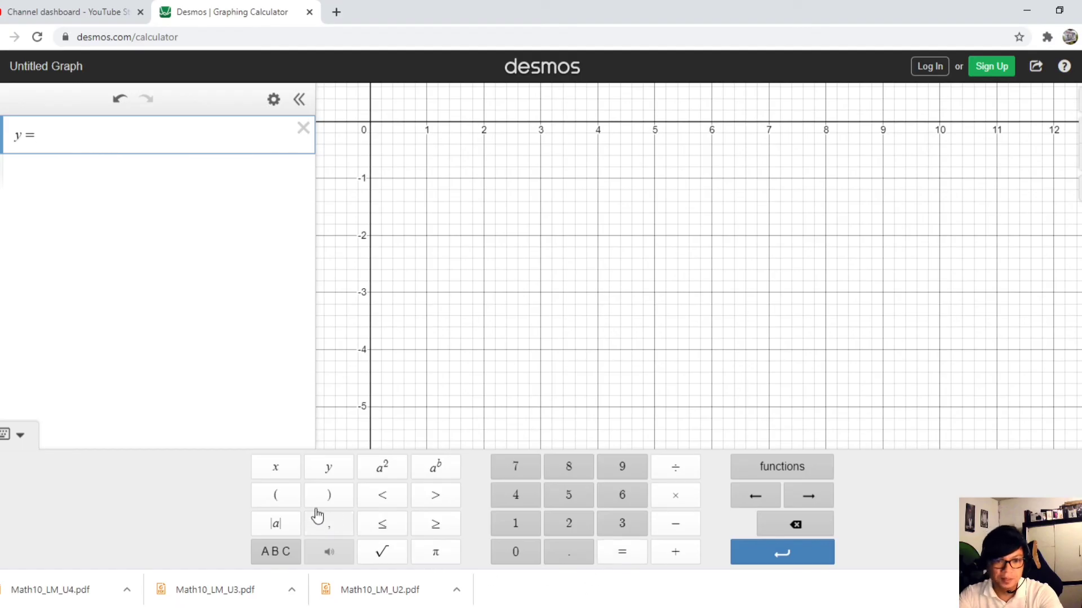
{"action": "left_click", "coordinate": [282, 499]}
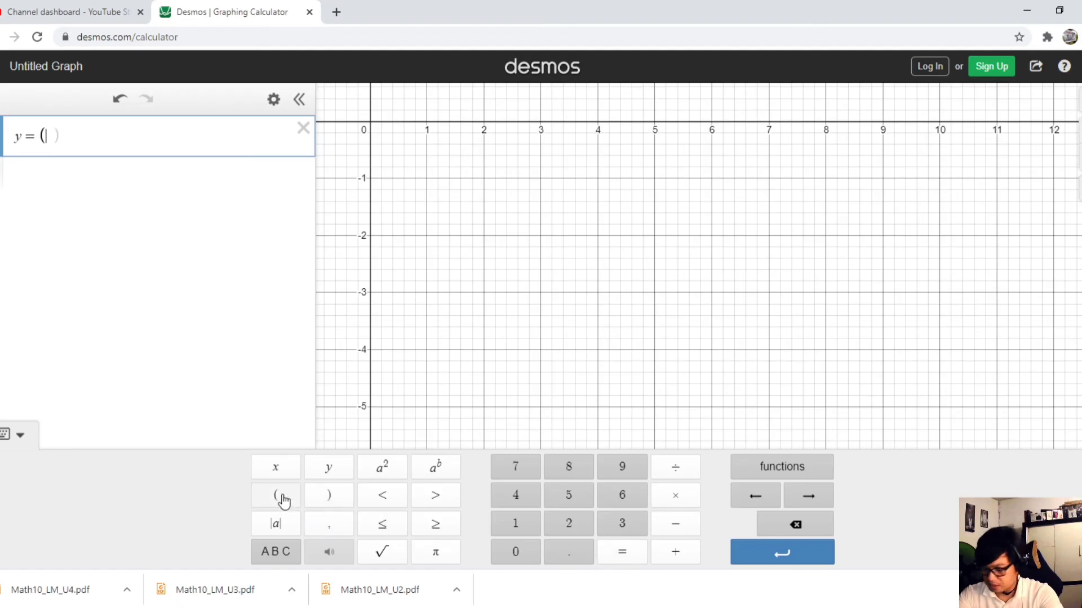
{"action": "left_click", "coordinate": [554, 526]}
{"action": "left_click", "coordinate": [291, 471]}
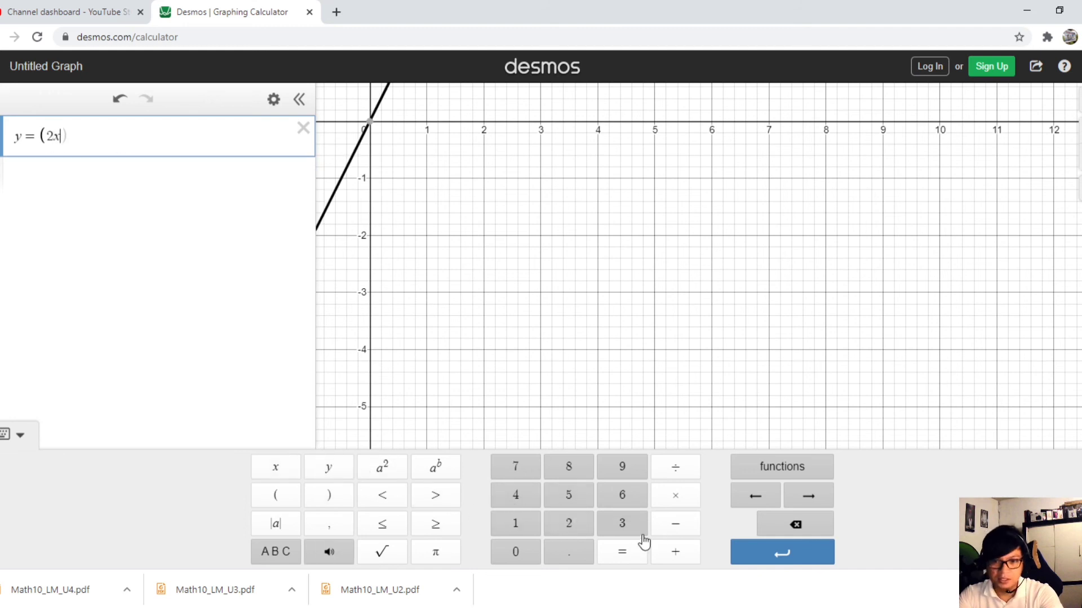
{"action": "left_click", "coordinate": [673, 555]}
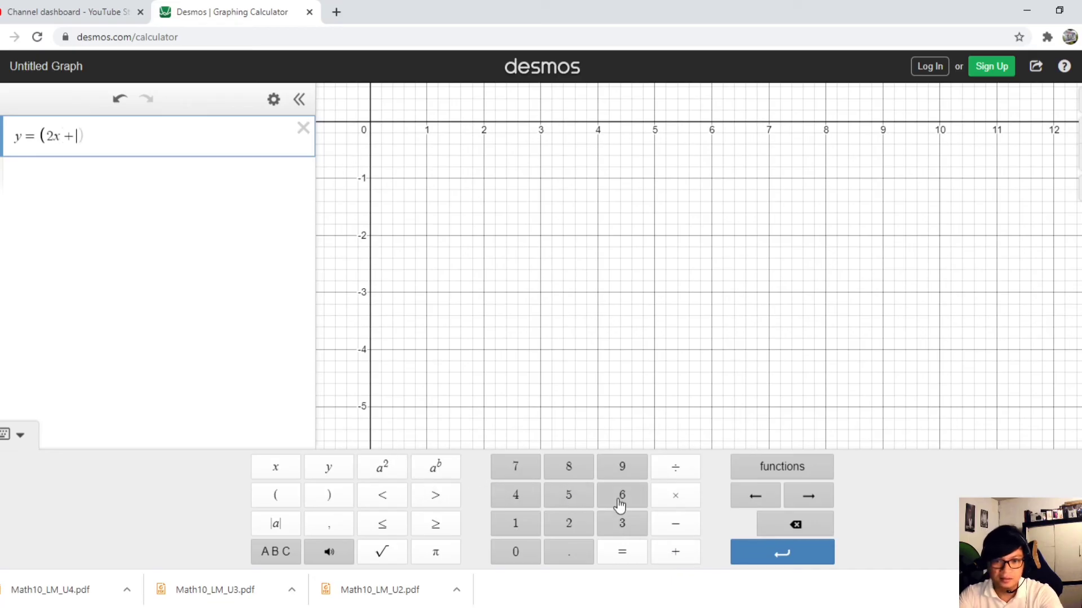
{"action": "left_click", "coordinate": [617, 523]}
{"action": "left_click", "coordinate": [331, 499]}
Append the factor (x − 1) to the equation after (2x + 3).
{"action": "left_click", "coordinate": [283, 500]}
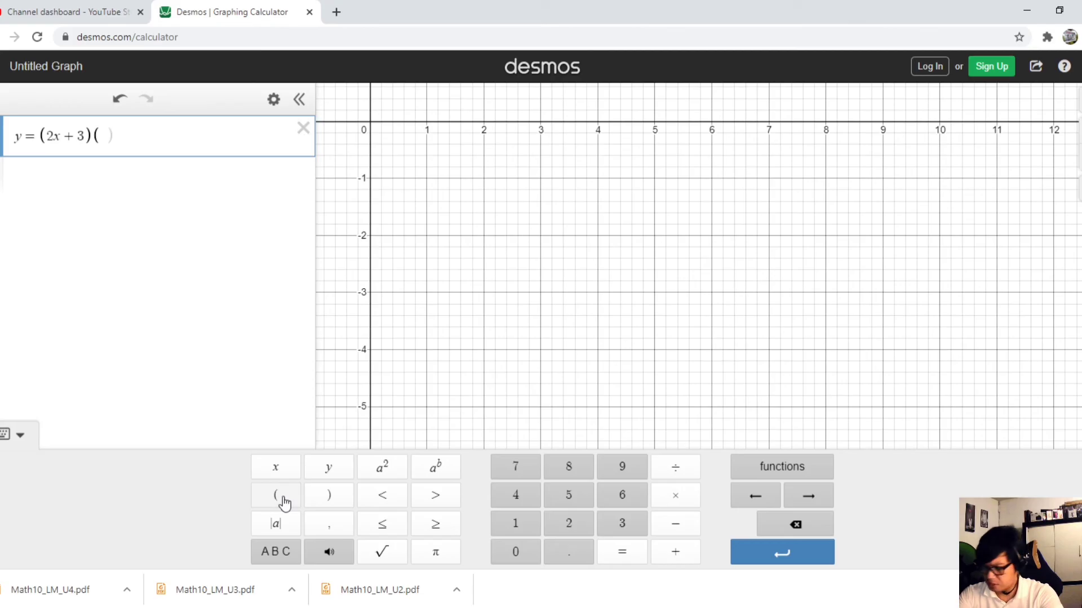
{"action": "left_click", "coordinate": [285, 471]}
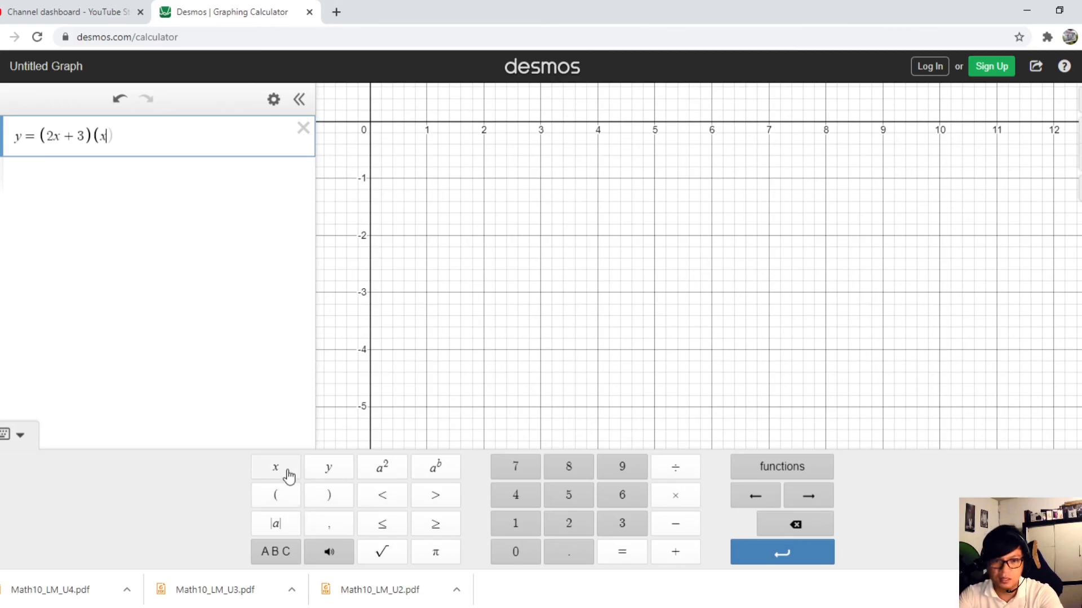
{"action": "left_click", "coordinate": [685, 533]}
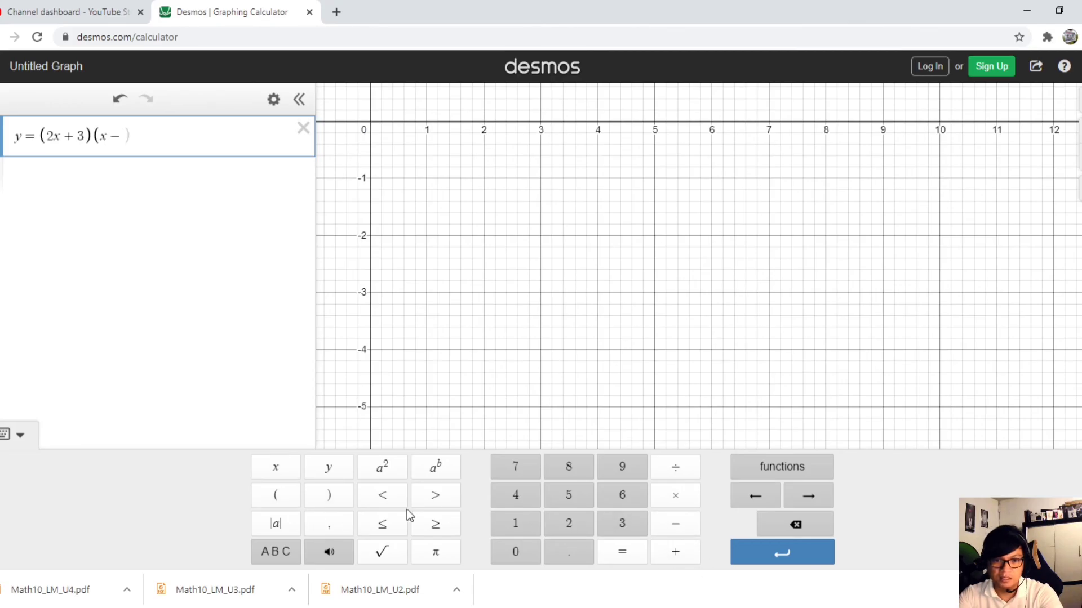
{"action": "left_click", "coordinate": [516, 530]}
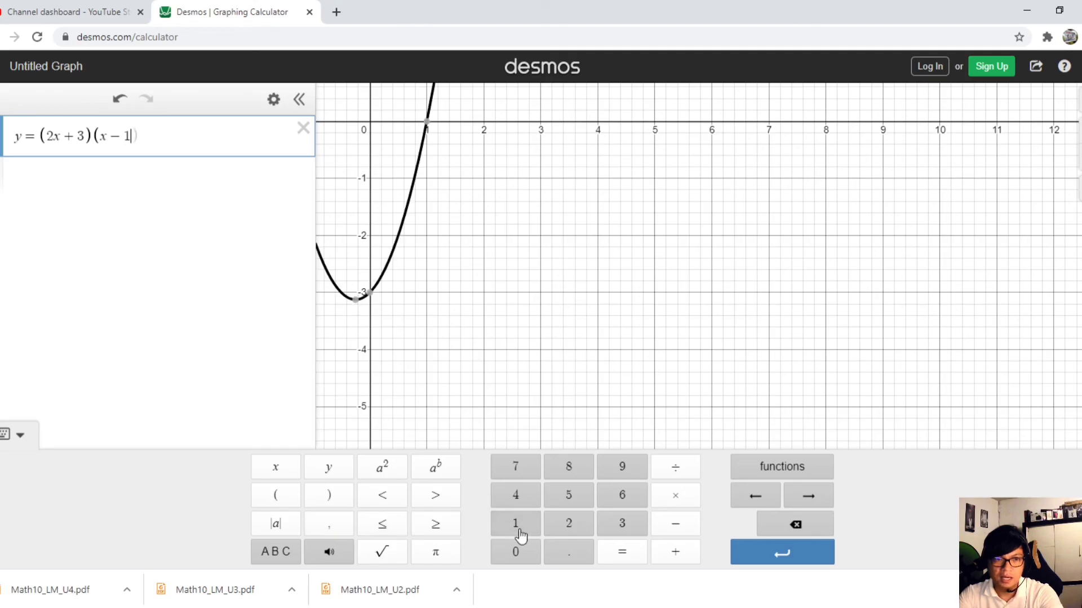
{"action": "left_click", "coordinate": [332, 500]}
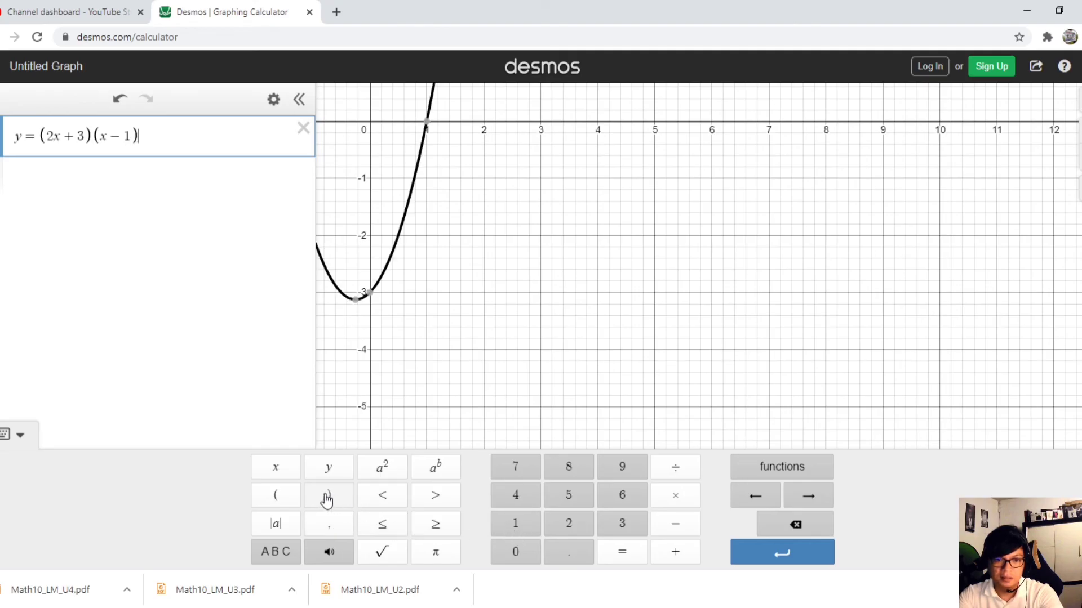
Append the factor (x − 4) to complete y = (2x + 3)(x − 1)(x − 4), and add a new empty expression line.
{"action": "left_click", "coordinate": [285, 501]}
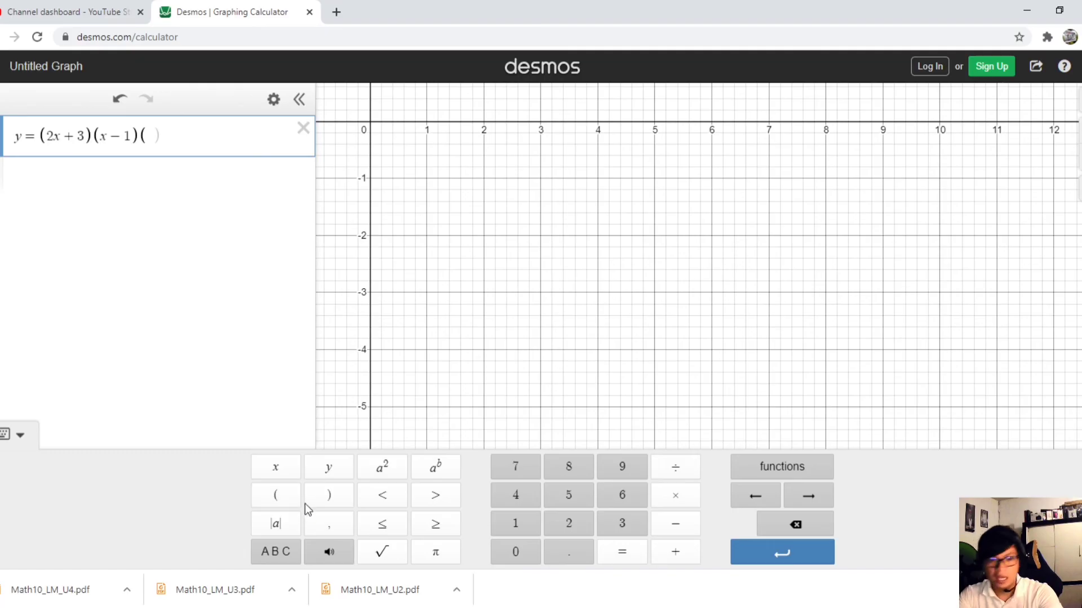
{"action": "left_click", "coordinate": [269, 479]}
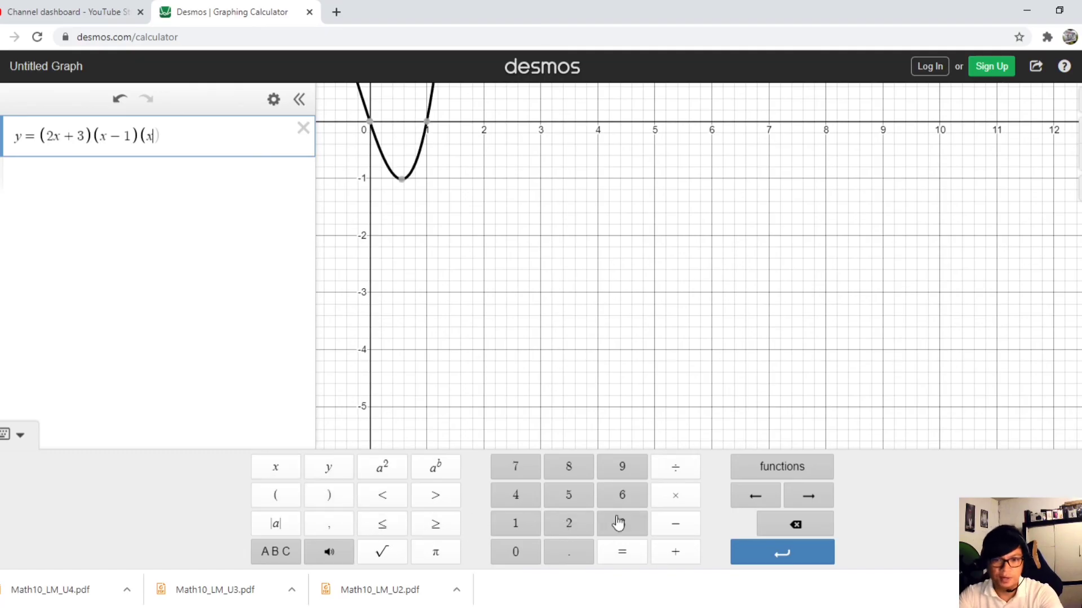
{"action": "left_click", "coordinate": [677, 527]}
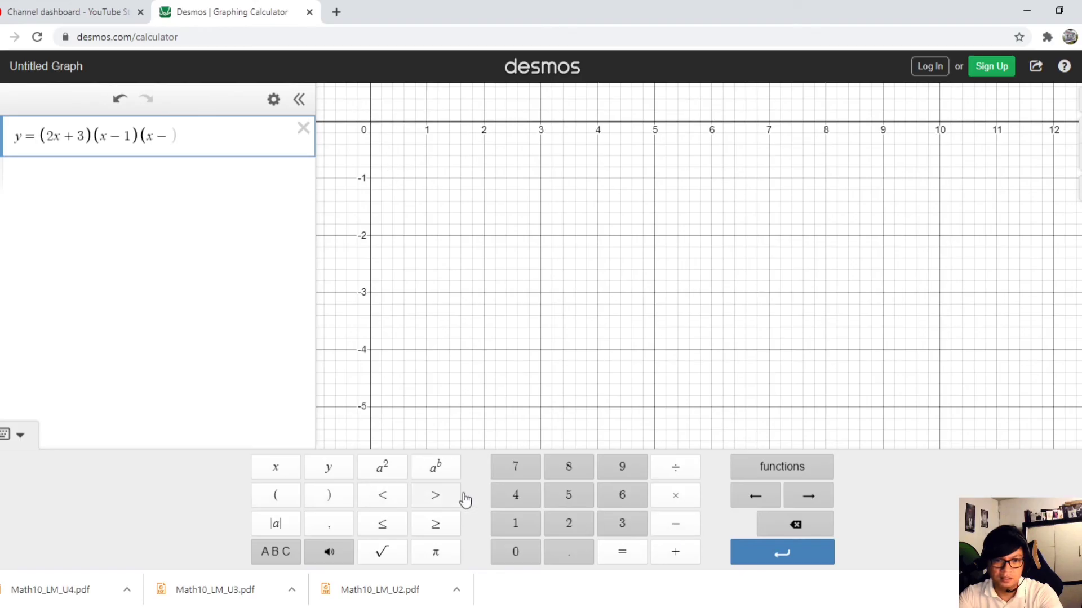
{"action": "left_click", "coordinate": [514, 500]}
{"action": "left_click", "coordinate": [331, 497]}
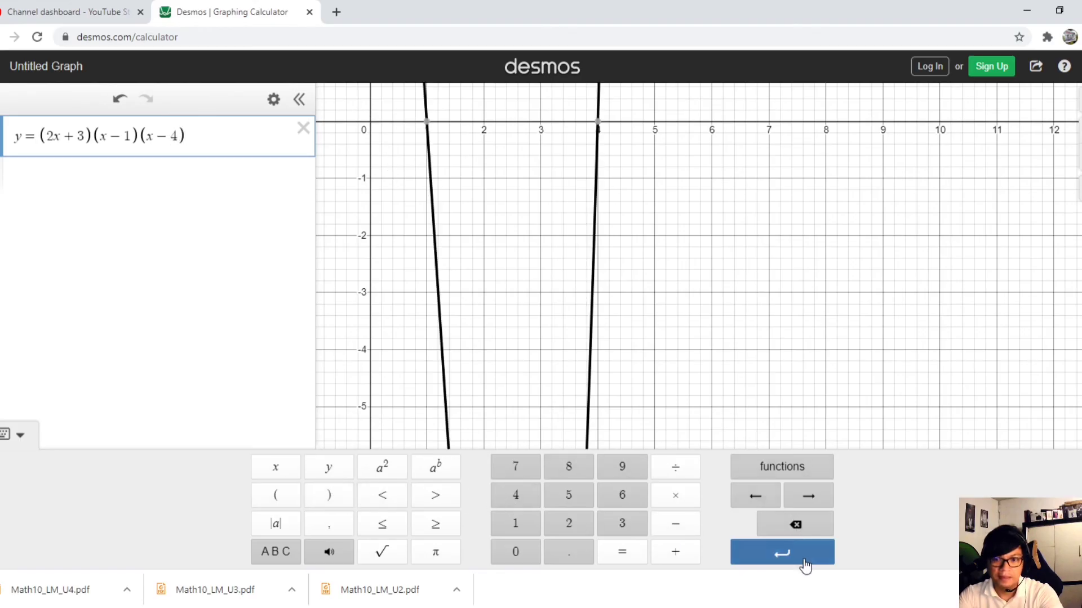
{"action": "left_click", "coordinate": [759, 553]}
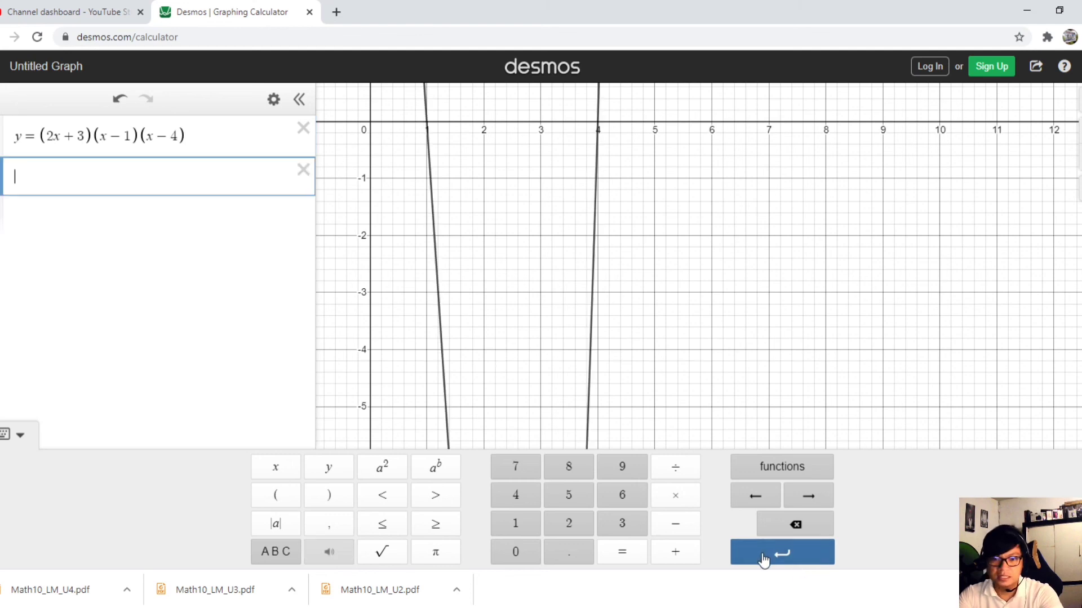
Examine the overall shape of the cubic curve over a wider range of both axes.
{"action": "scroll", "coordinate": [778, 420], "scroll_direction": "down", "scroll_amount": 4}
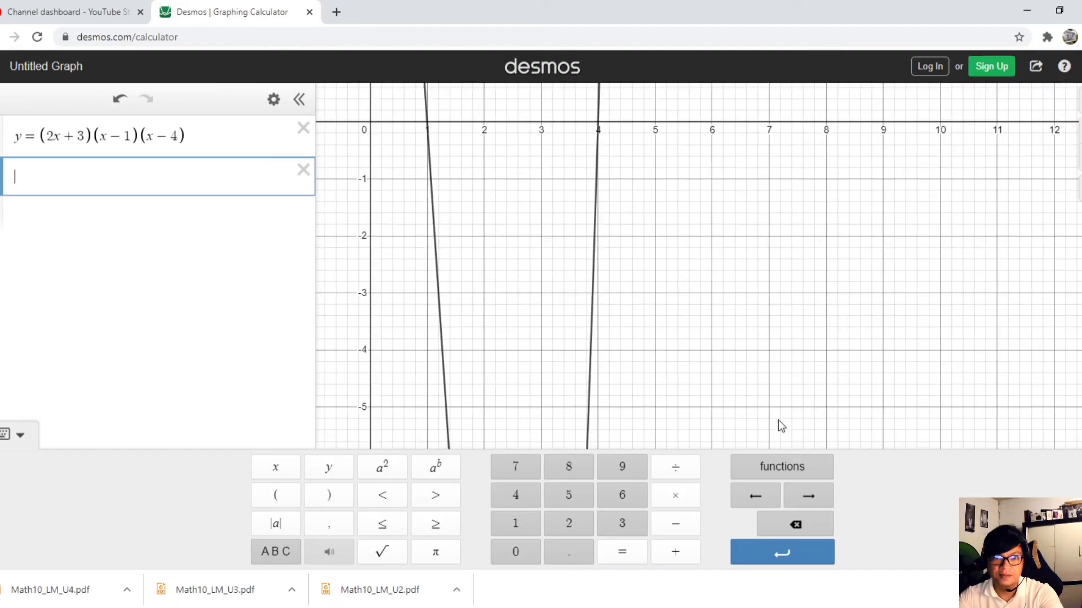
{"action": "scroll", "coordinate": [806, 304], "scroll_direction": "down", "scroll_amount": 3}
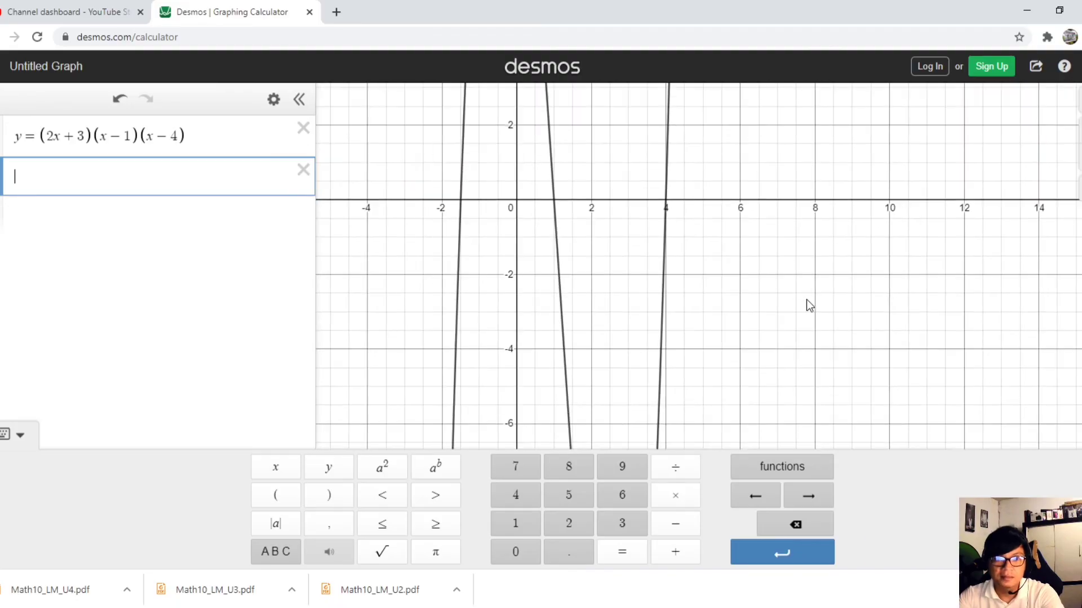
{"action": "scroll", "coordinate": [807, 299], "scroll_direction": "down", "scroll_amount": 4}
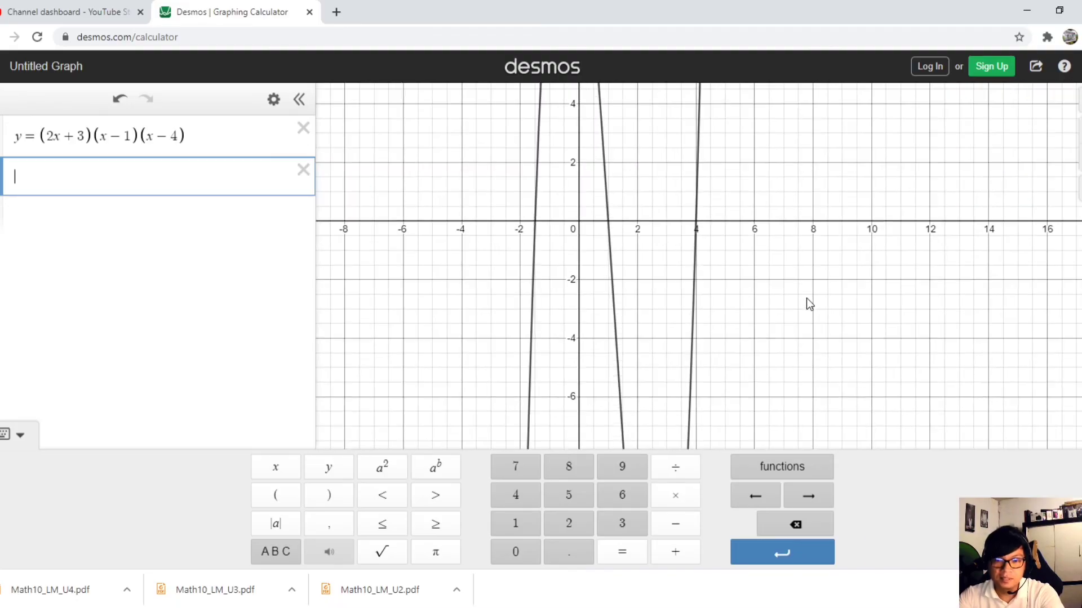
{"action": "scroll", "coordinate": [806, 297], "scroll_direction": "down", "scroll_amount": 1}
{"action": "scroll", "coordinate": [806, 298], "scroll_direction": "down", "scroll_amount": 2}
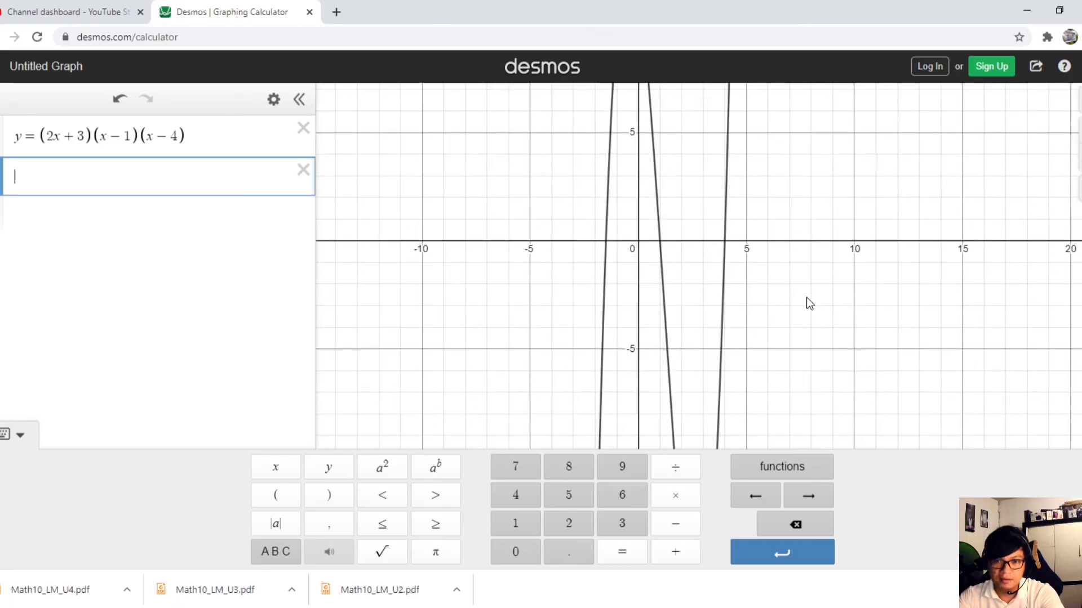
{"action": "scroll", "coordinate": [806, 298], "scroll_direction": "down", "scroll_amount": 4}
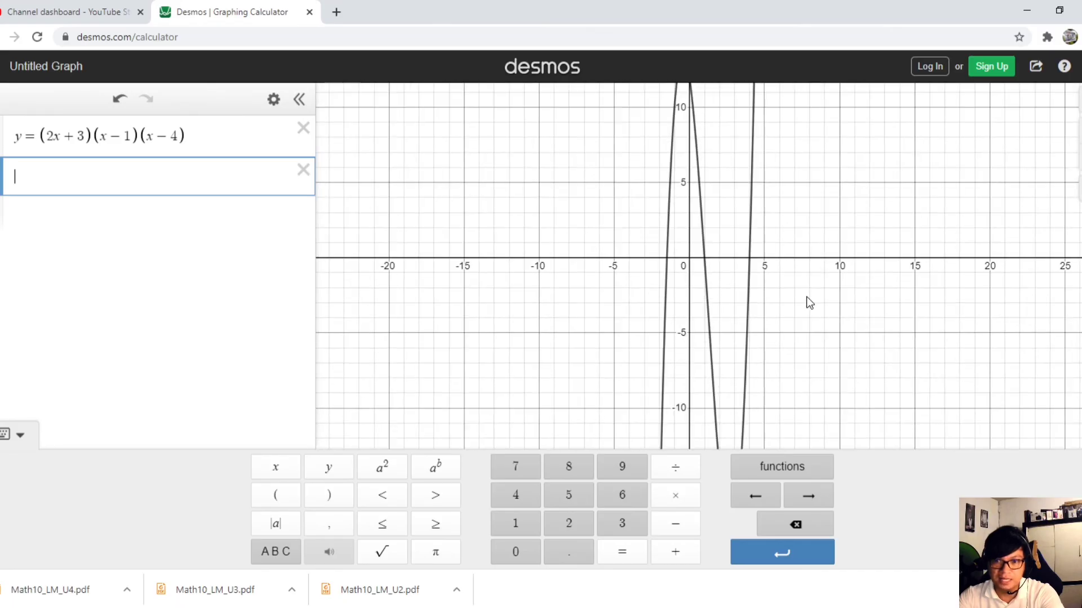
{"action": "scroll", "coordinate": [806, 296], "scroll_direction": "down", "scroll_amount": 1}
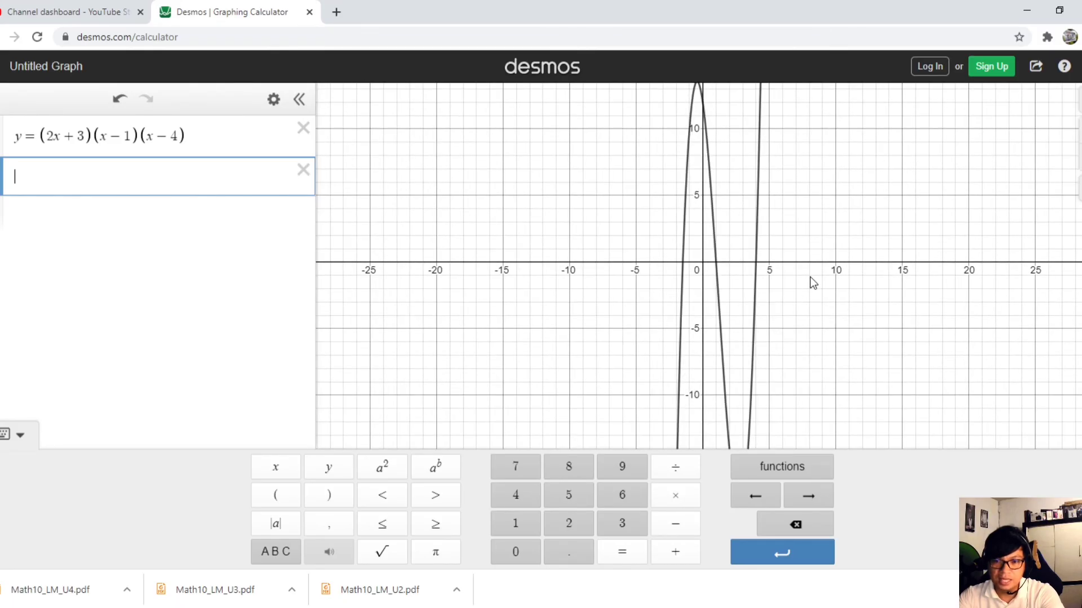
Examine up close the points where the curve crosses the x-axis.
{"action": "scroll", "coordinate": [783, 295], "scroll_direction": "up", "scroll_amount": 1}
{"action": "scroll", "coordinate": [782, 297], "scroll_direction": "up", "scroll_amount": 3}
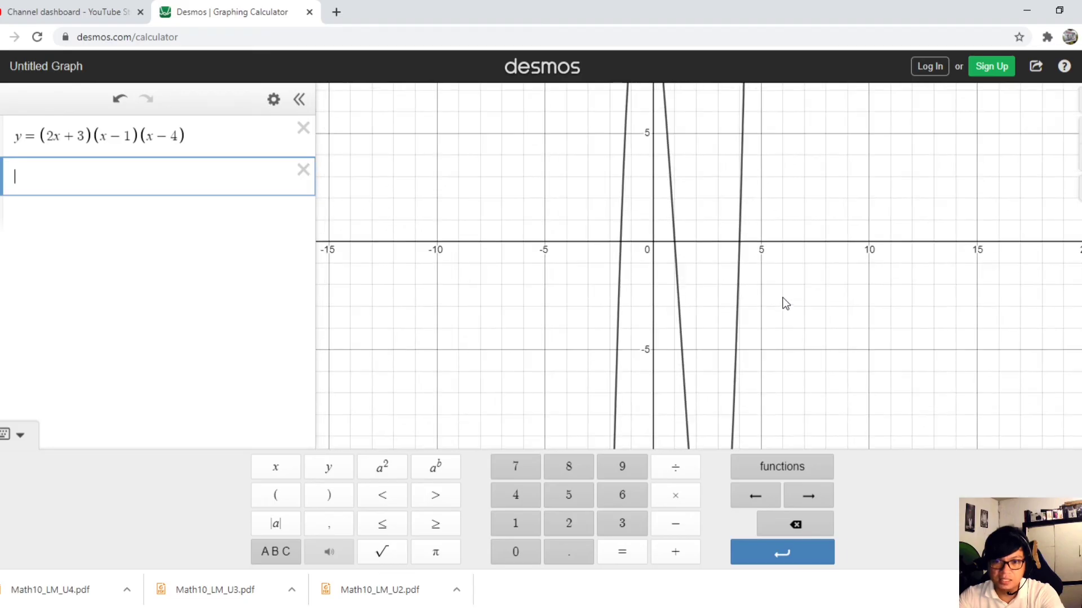
{"action": "scroll", "coordinate": [789, 303], "scroll_direction": "up", "scroll_amount": 3}
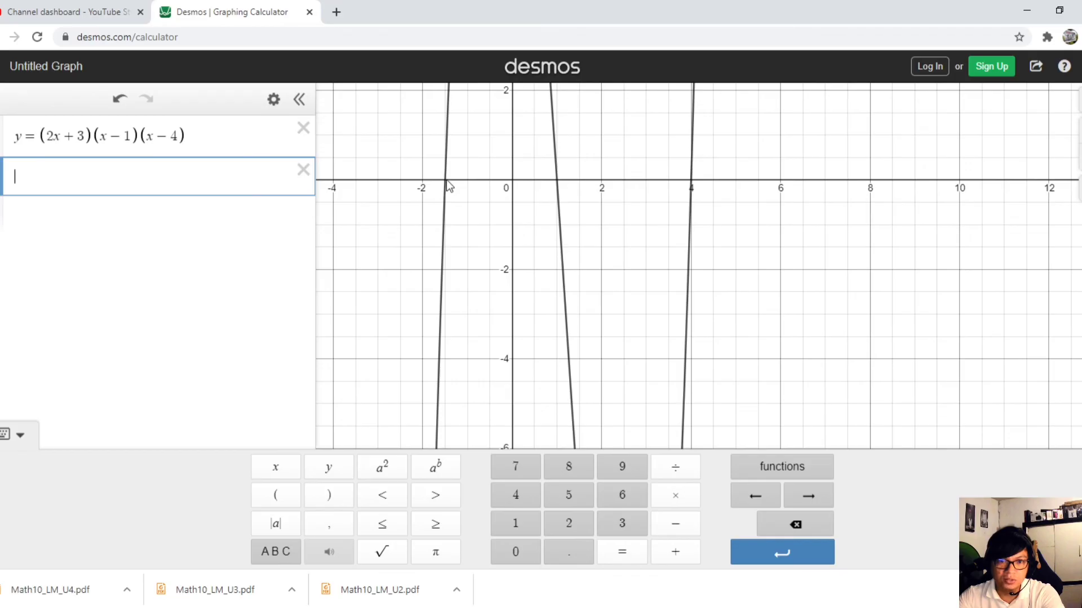
{"action": "scroll", "coordinate": [447, 180], "scroll_direction": "up", "scroll_amount": 2}
{"action": "scroll", "coordinate": [447, 186], "scroll_direction": "up", "scroll_amount": 3}
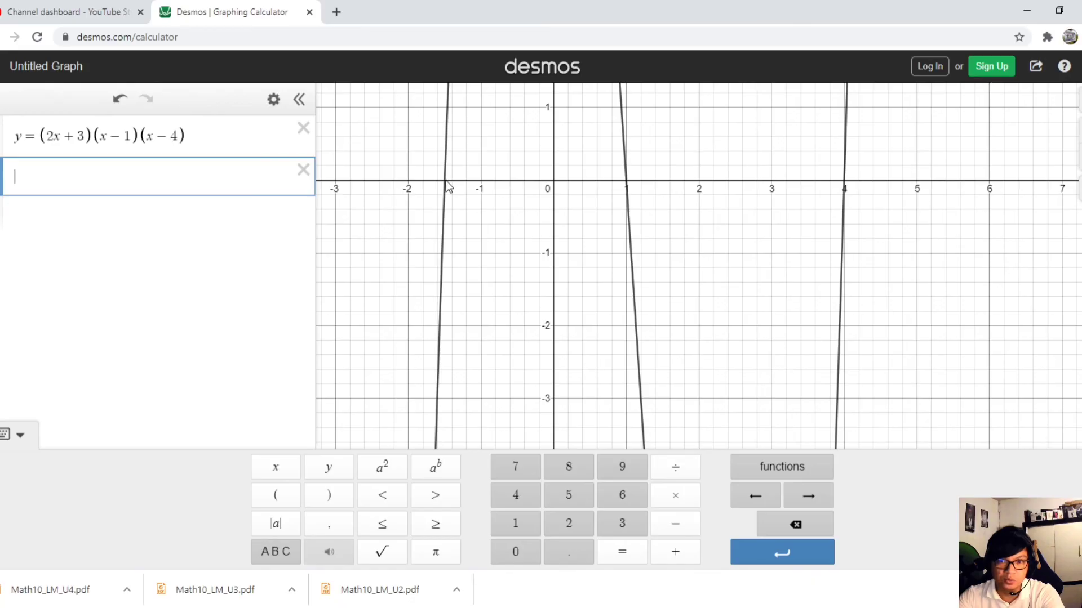
{"action": "scroll", "coordinate": [507, 203], "scroll_direction": "up", "scroll_amount": 1}
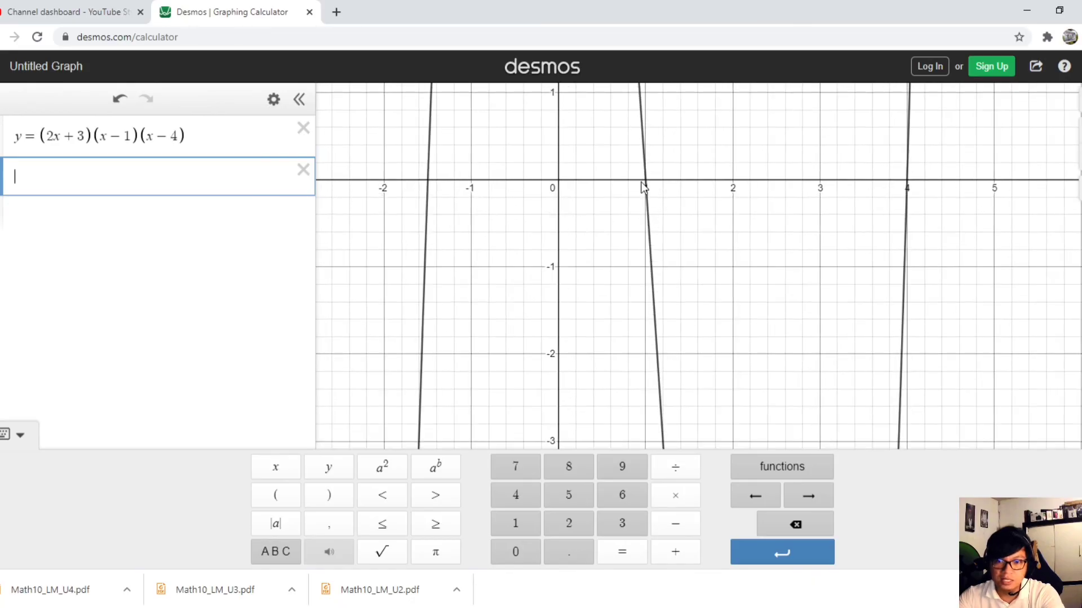
{"action": "scroll", "coordinate": [909, 284], "scroll_direction": "up", "scroll_amount": 2}
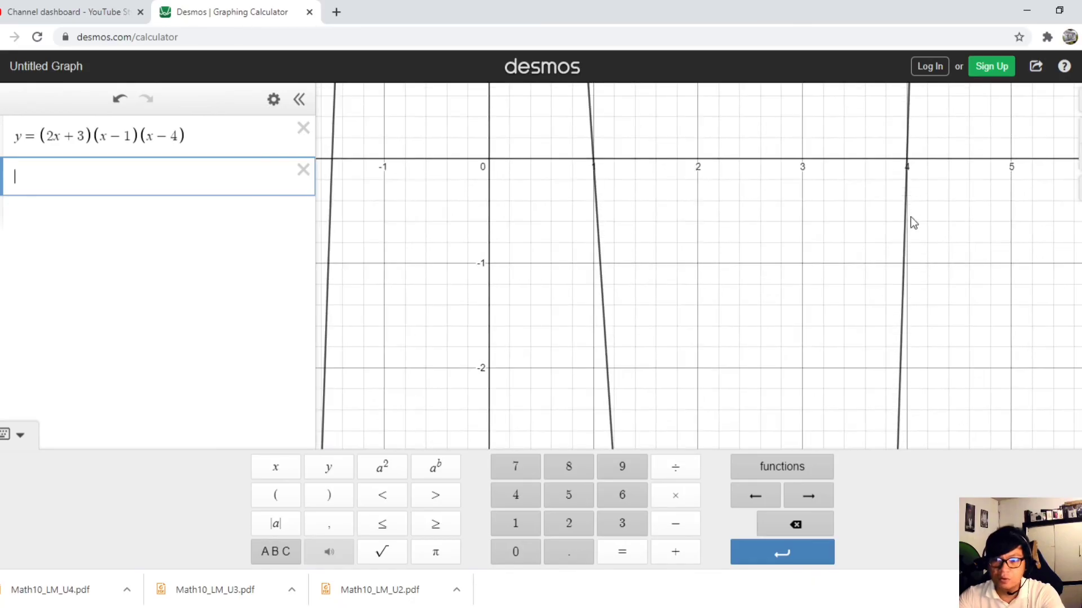
{"action": "scroll", "coordinate": [912, 208], "scroll_direction": "up", "scroll_amount": 1}
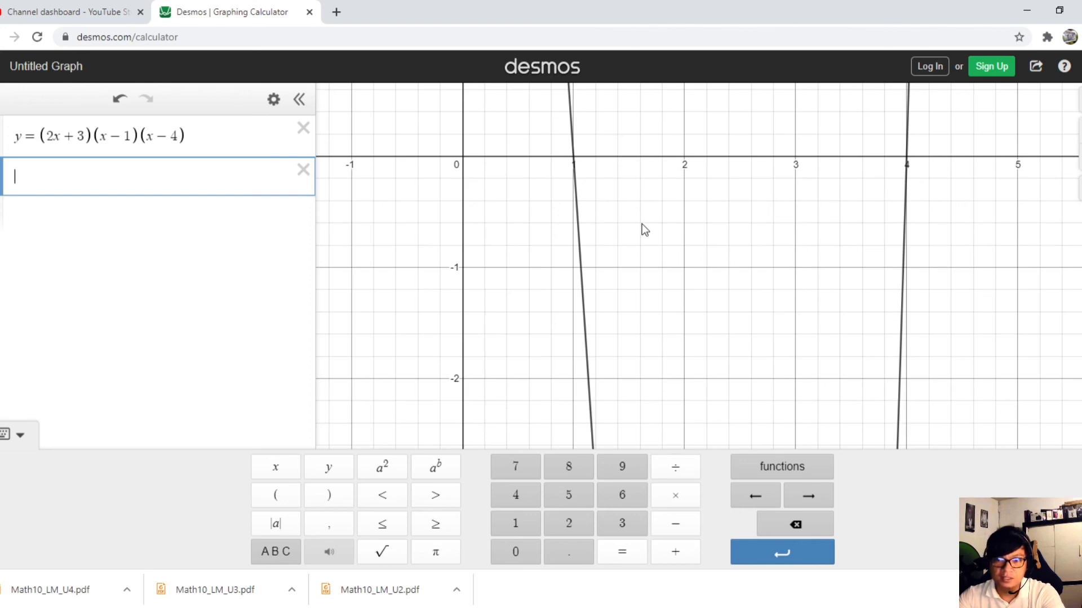
{"action": "scroll", "coordinate": [644, 231], "scroll_direction": "up", "scroll_amount": 1}
Follow the curve upward from the x-axis to examine its local maximum.
{"action": "scroll", "coordinate": [644, 231], "scroll_direction": "down", "scroll_amount": 3}
{"action": "left_click_drag", "start_coordinate": [780, 299], "coordinate": [802, 376]}
{"action": "left_click_drag", "start_coordinate": [737, 189], "coordinate": [801, 299]}
{"action": "left_click_drag", "start_coordinate": [810, 215], "coordinate": [833, 294]}
{"action": "left_click_drag", "start_coordinate": [831, 211], "coordinate": [854, 322]}
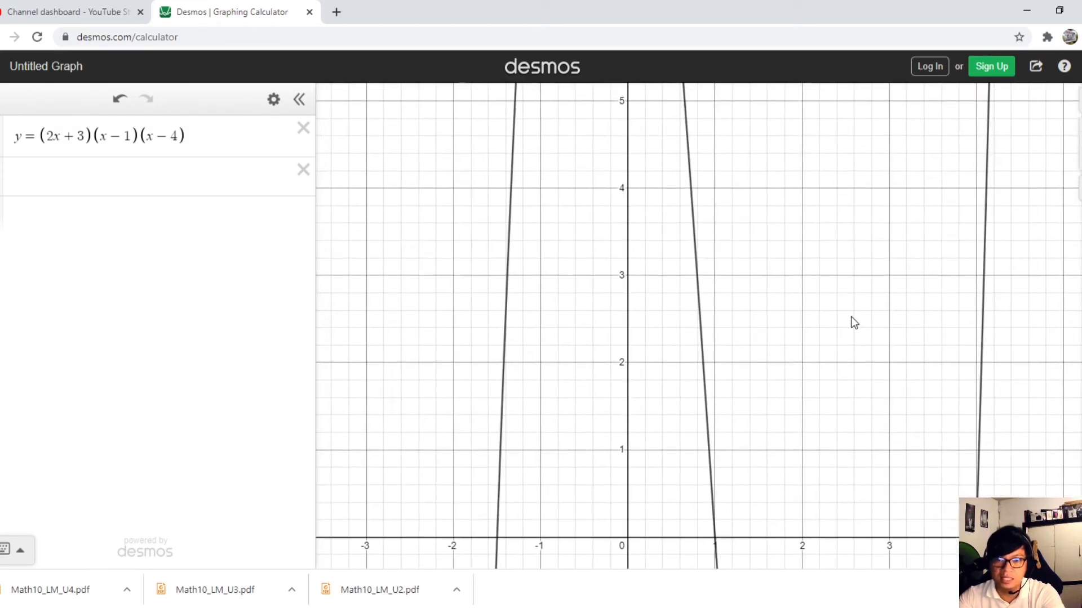
{"action": "left_click_drag", "start_coordinate": [847, 212], "coordinate": [859, 364]}
{"action": "left_click_drag", "start_coordinate": [855, 231], "coordinate": [880, 409]}
{"action": "left_click_drag", "start_coordinate": [883, 244], "coordinate": [915, 470]}
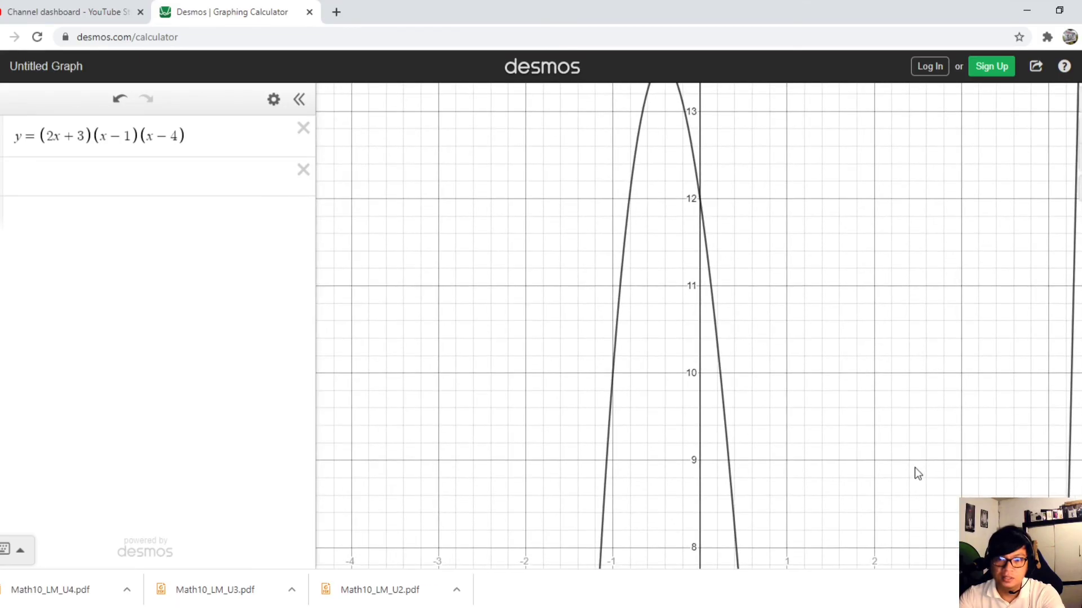
{"action": "left_click_drag", "start_coordinate": [920, 415], "coordinate": [929, 479]}
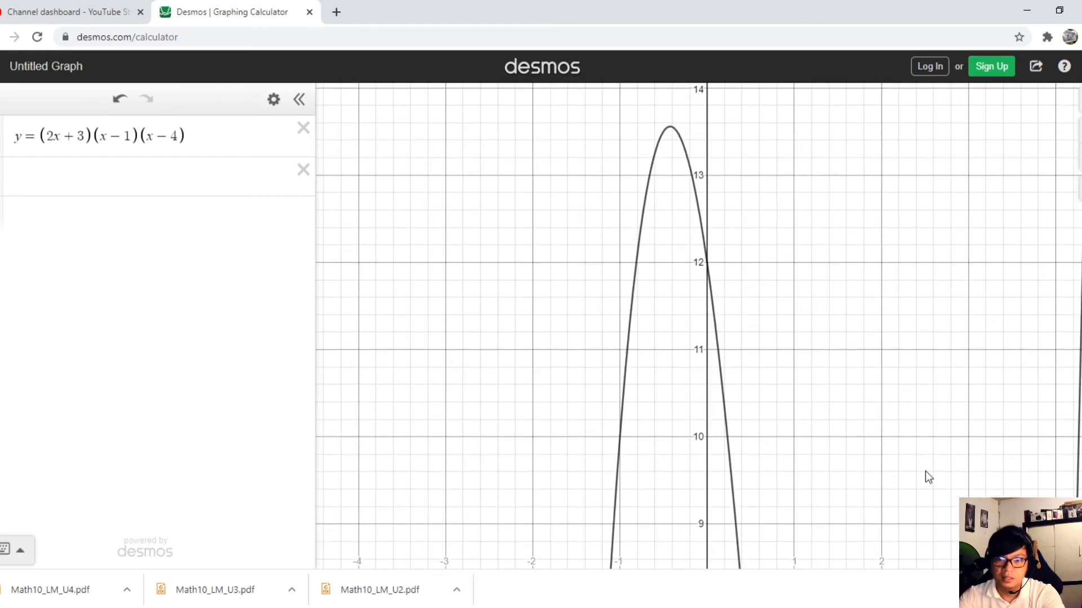
Inspect up close where the curve crosses the y-axis, just beside its peak.
{"action": "scroll", "coordinate": [925, 477], "scroll_direction": "up", "scroll_amount": 2}
{"action": "scroll", "coordinate": [908, 300], "scroll_direction": "up", "scroll_amount": 2}
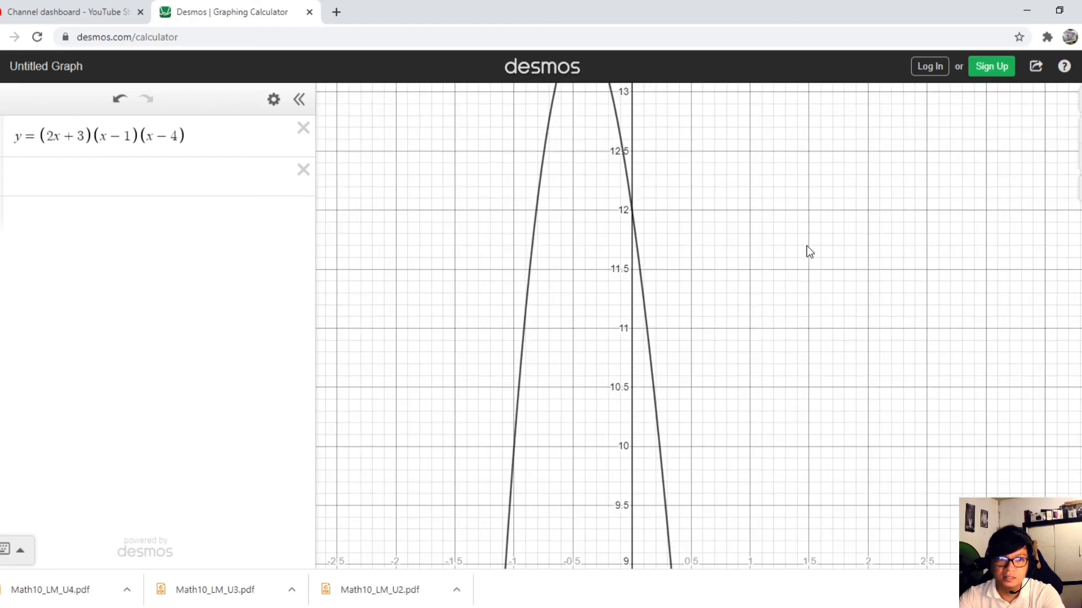
{"action": "left_click_drag", "start_coordinate": [813, 231], "coordinate": [849, 354]}
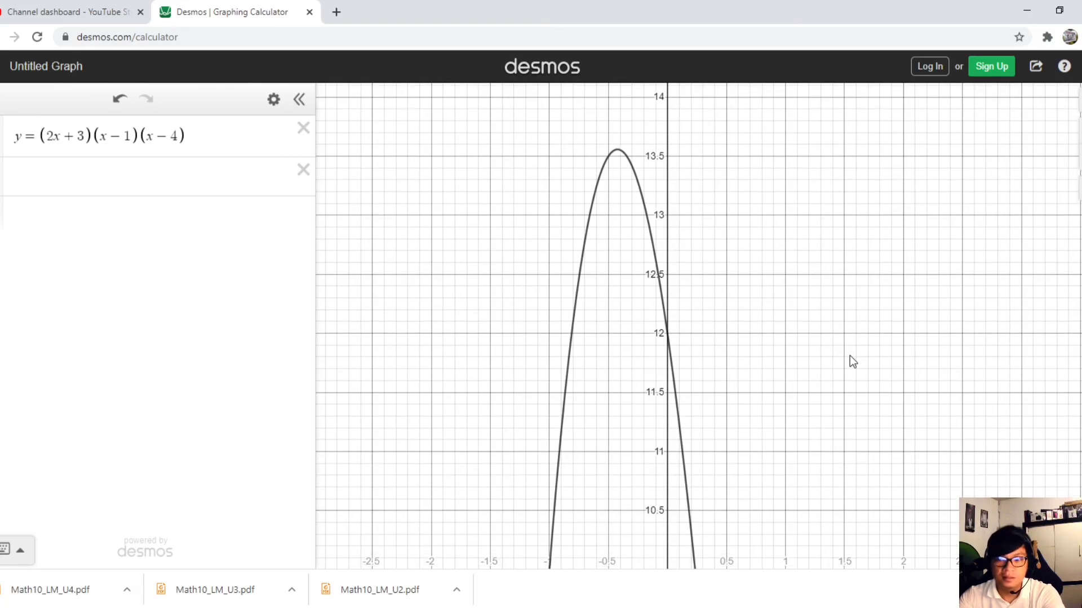
{"action": "left_click_drag", "start_coordinate": [832, 260], "coordinate": [848, 285]}
{"action": "scroll", "coordinate": [847, 285], "scroll_direction": "up", "scroll_amount": 1}
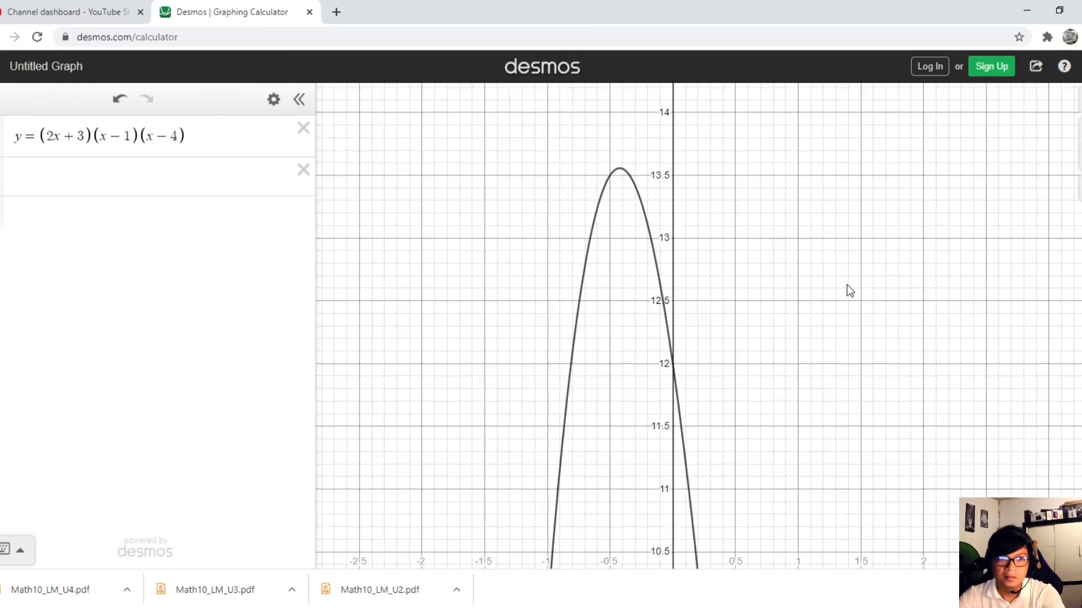
{"action": "scroll", "coordinate": [847, 286], "scroll_direction": "up", "scroll_amount": 1}
{"action": "scroll", "coordinate": [847, 285], "scroll_direction": "up", "scroll_amount": 5}
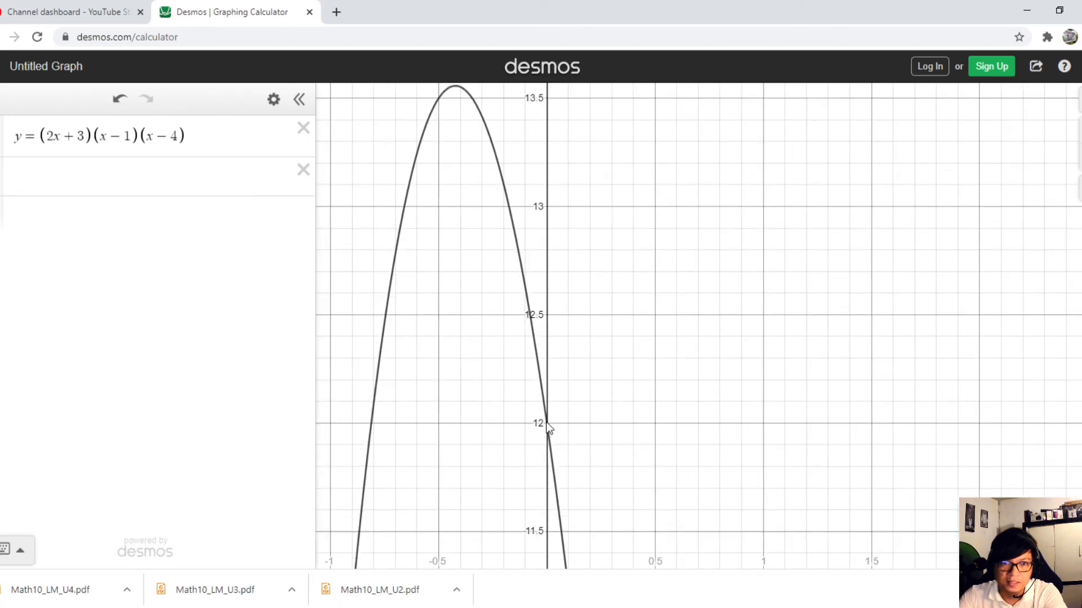
Follow the curve from its y-intercept back down toward the x-axis.
{"action": "scroll", "coordinate": [551, 415], "scroll_direction": "down", "scroll_amount": 5}
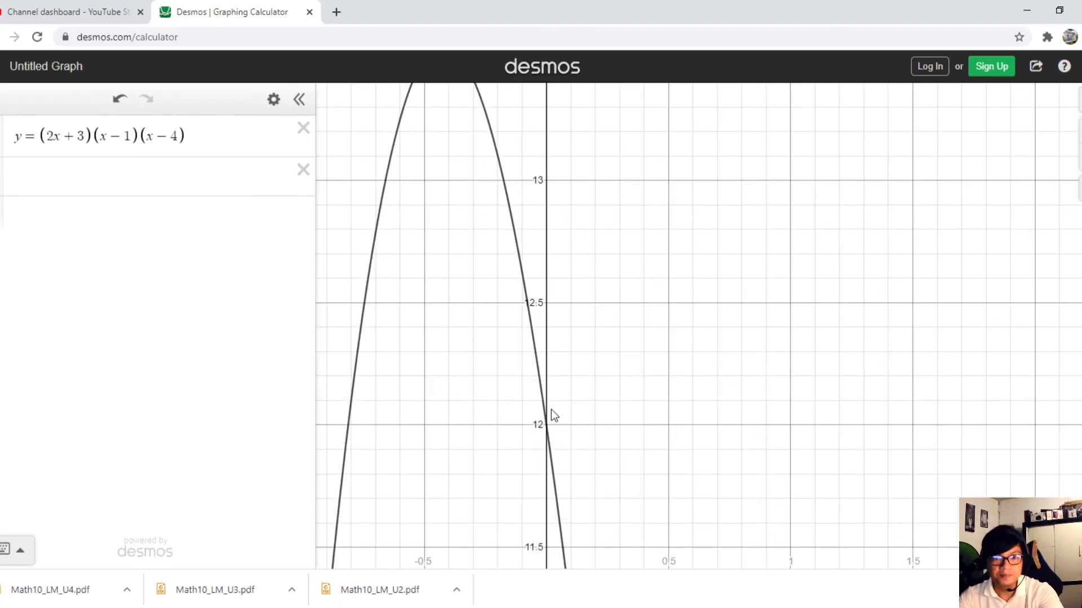
{"action": "scroll", "coordinate": [560, 402], "scroll_direction": "down", "scroll_amount": 3}
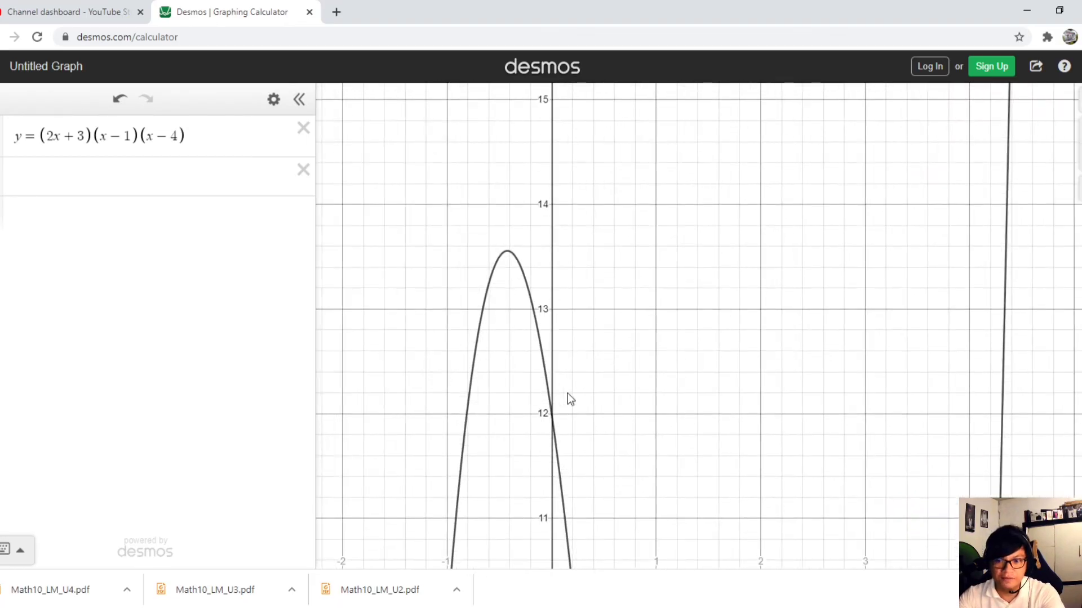
{"action": "left_click_drag", "start_coordinate": [720, 462], "coordinate": [775, 244]}
{"action": "left_click_drag", "start_coordinate": [782, 441], "coordinate": [804, 357]}
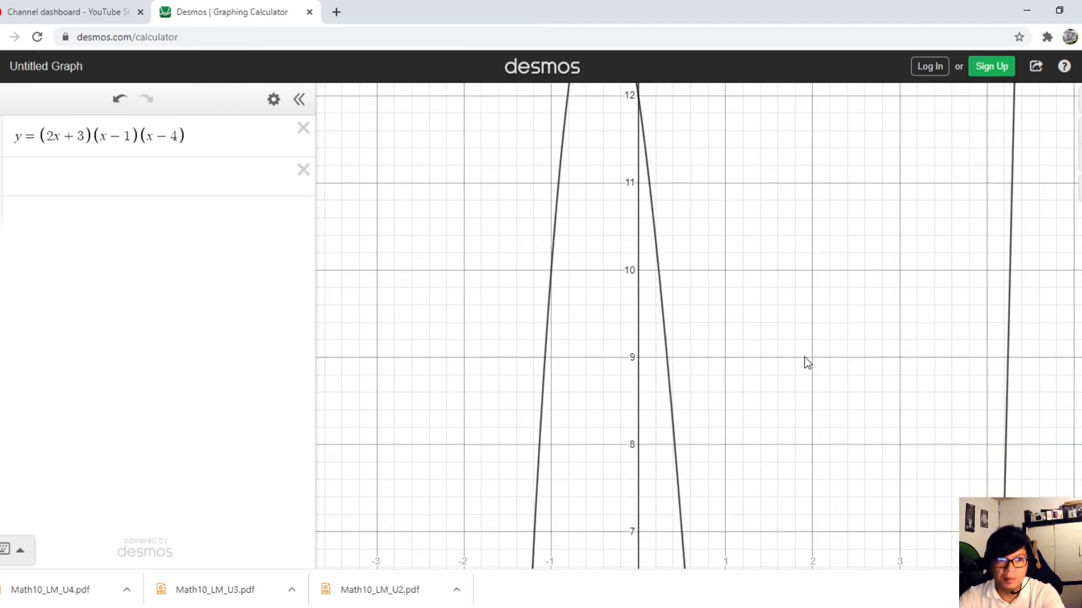